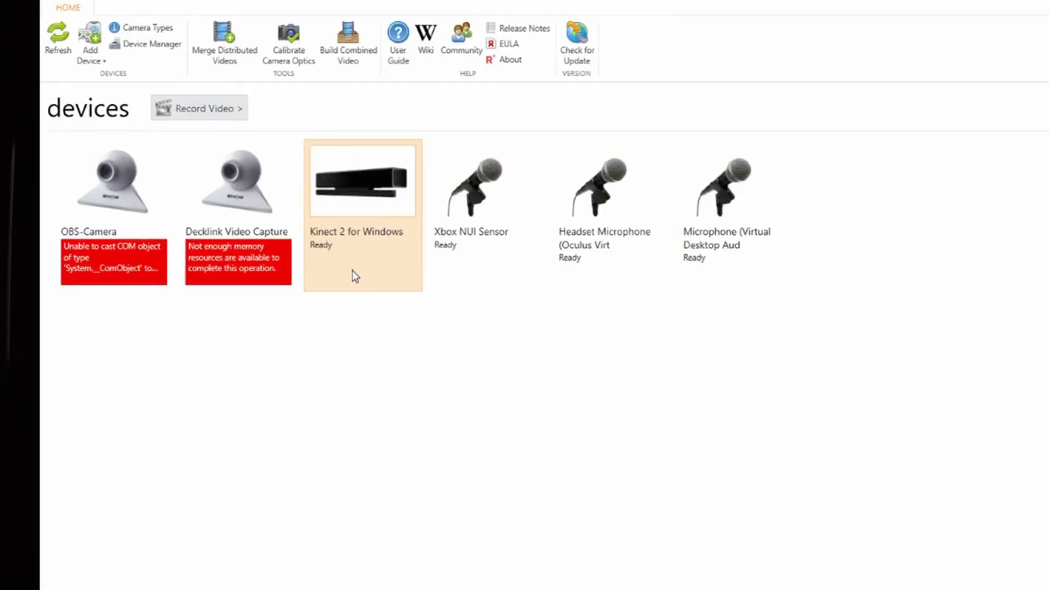
With the Kinect 2 sensor, evaluate the empty-room background in iPi Recorder and start recording a take
{"action": "left_click", "coordinate": [474, 340]}
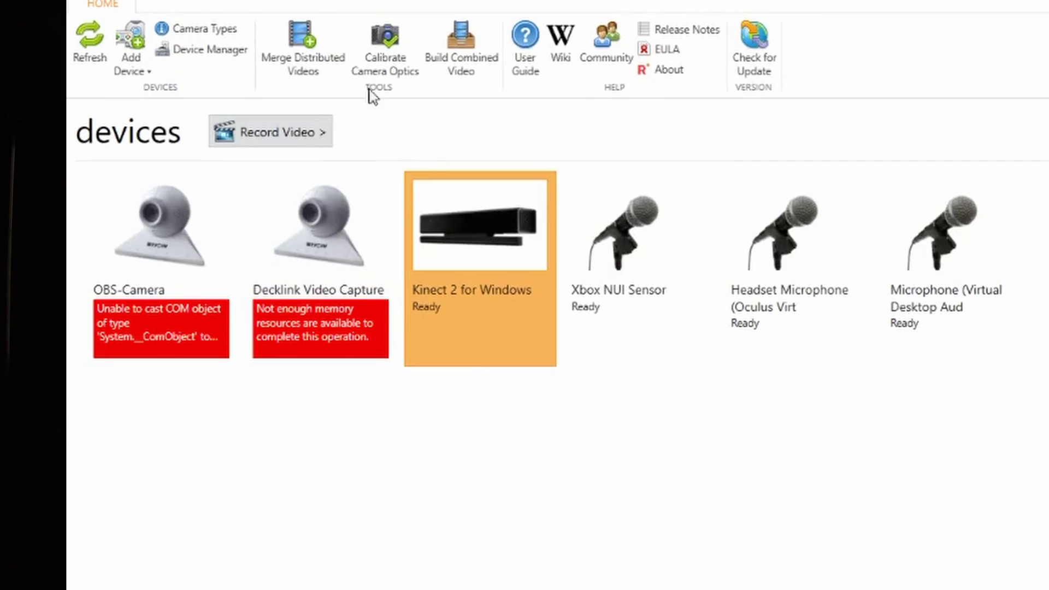
{"action": "left_click", "coordinate": [271, 132]}
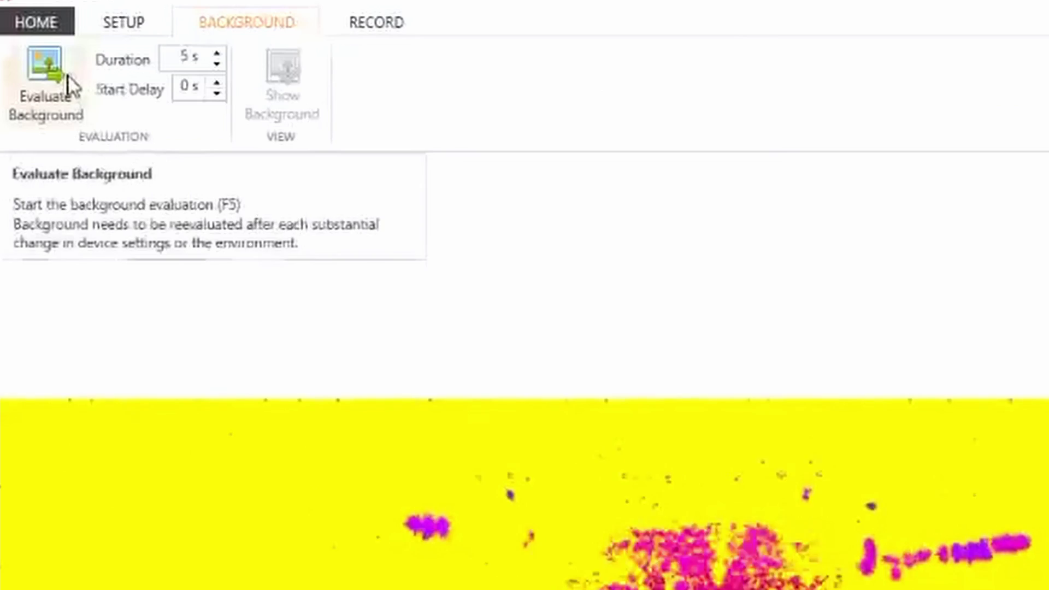
{"action": "left_click", "coordinate": [68, 76]}
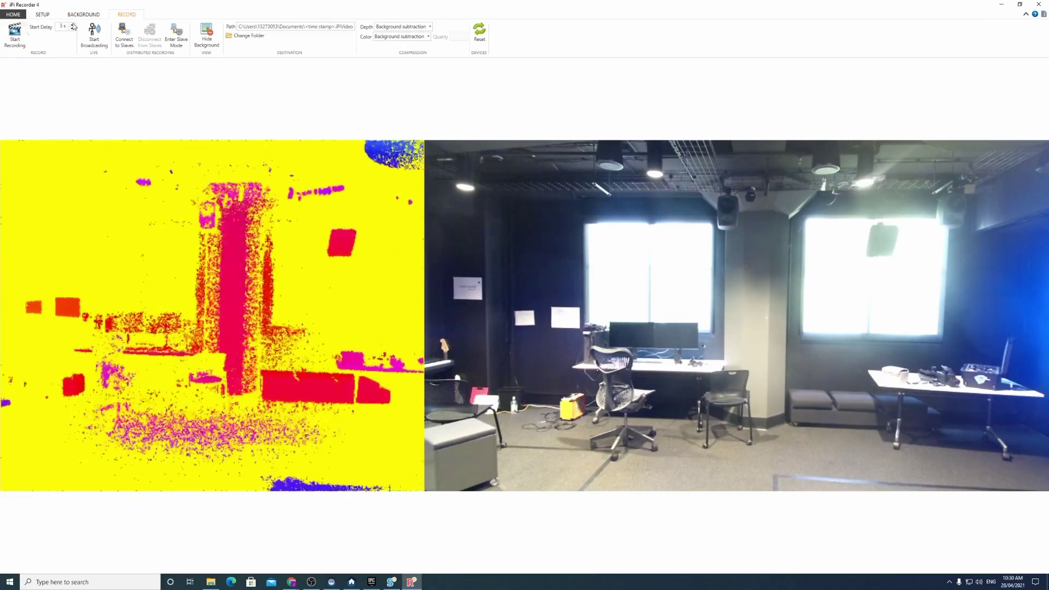
{"action": "left_click", "coordinate": [15, 33]}
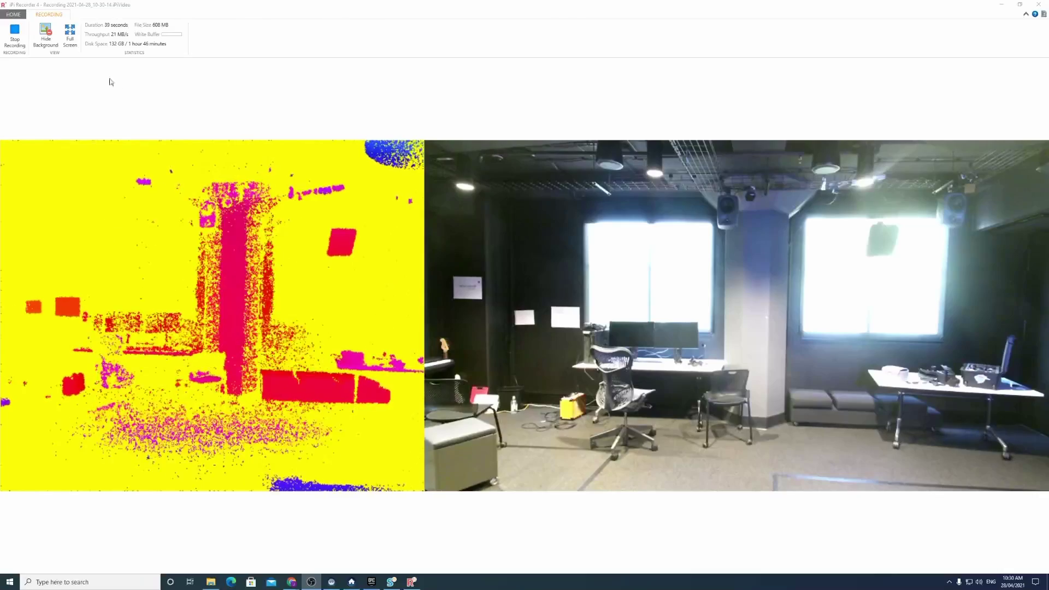
Stop the current iPi Recorder take and start a new recording
{"action": "left_click", "coordinate": [15, 34]}
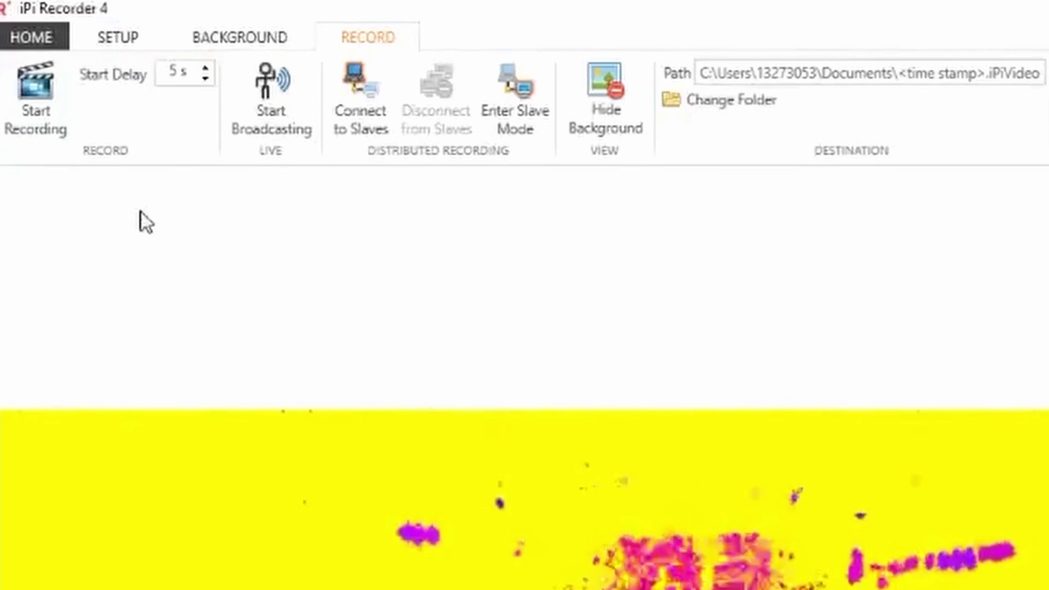
{"action": "left_click", "coordinate": [22, 127]}
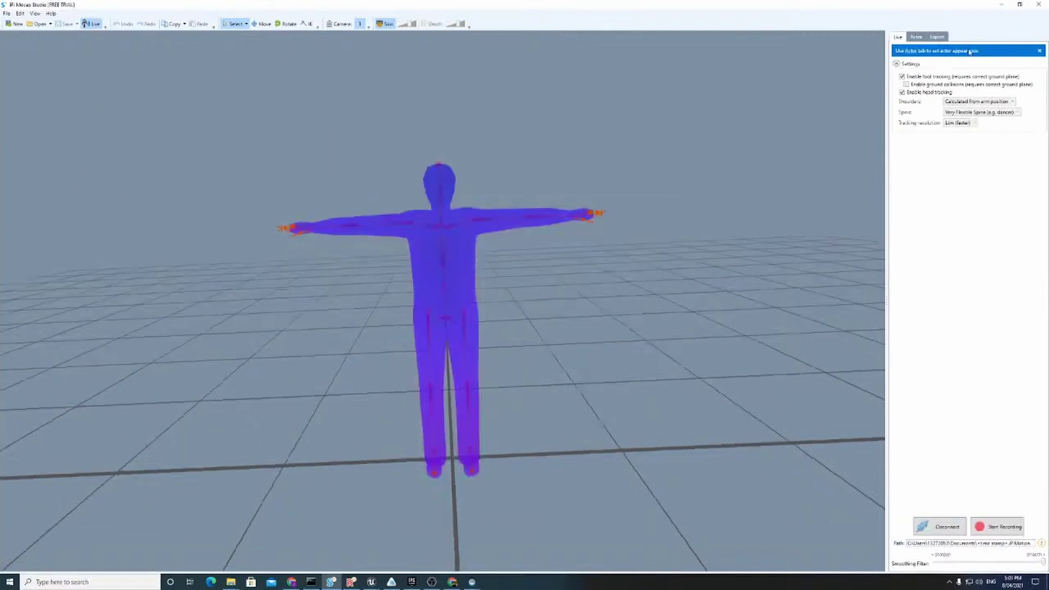
Show iPi Mocap Studio's Export settings for the live-tracked figure
{"action": "left_click", "coordinate": [937, 38]}
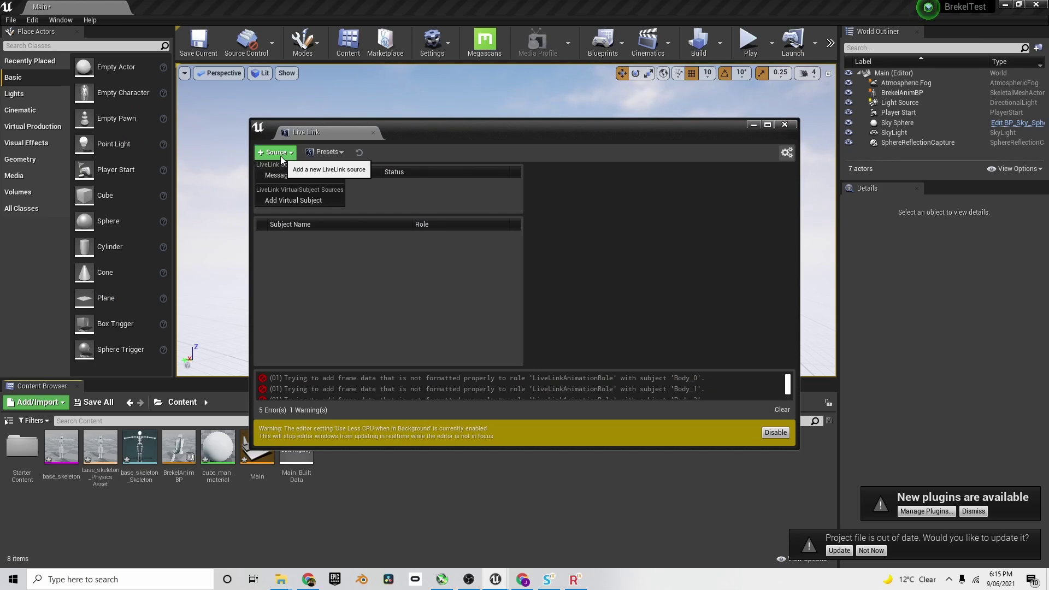
Review the Live Link source types and iPi streaming settings, then search the Content Browser for 'animbp'
{"action": "left_click", "coordinate": [345, 374]}
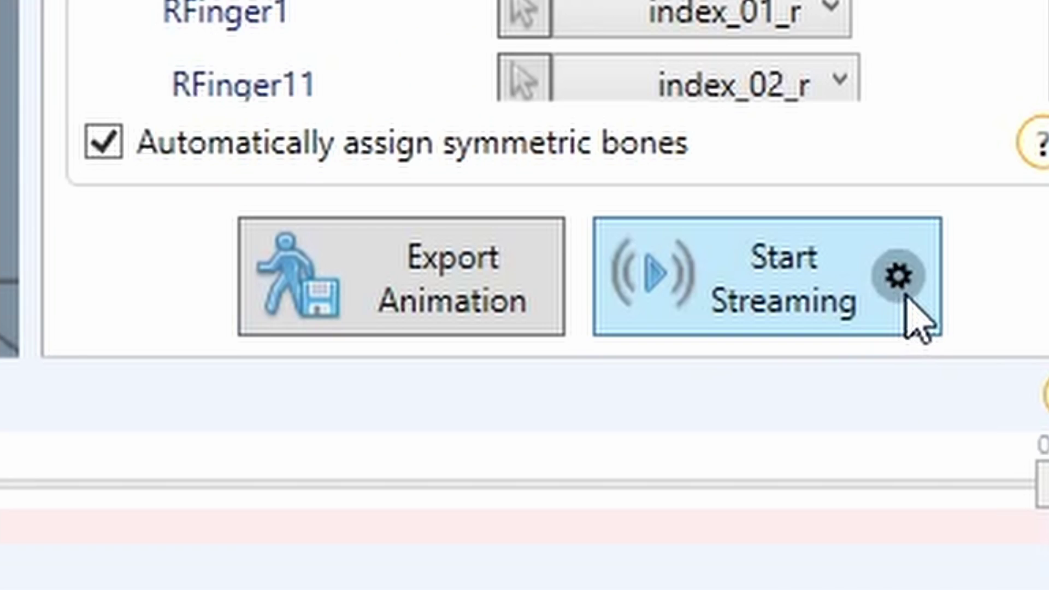
{"action": "left_click", "coordinate": [903, 292]}
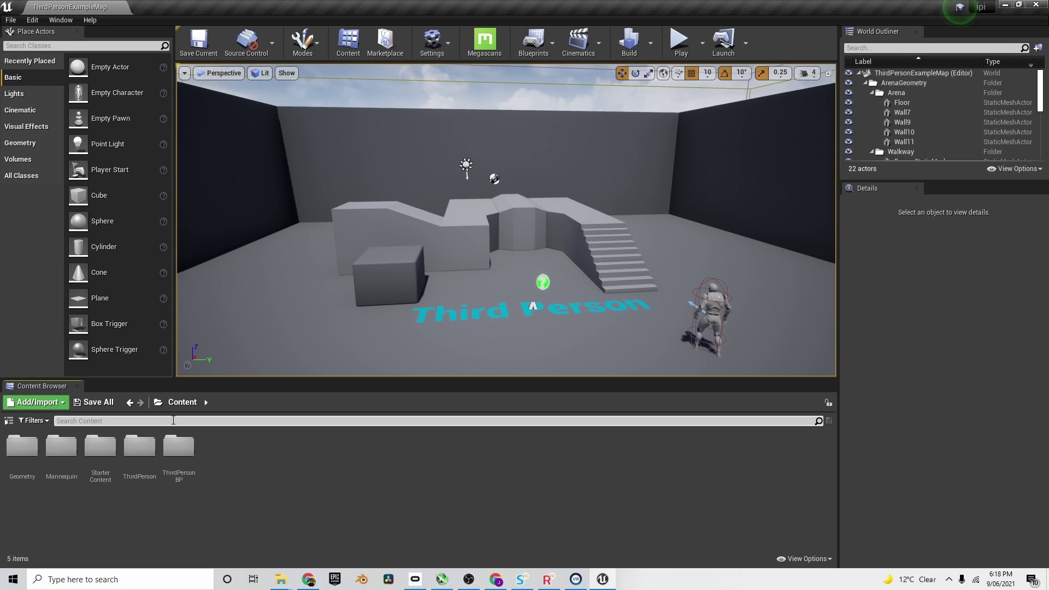
{"action": "type", "text": "animbp"}
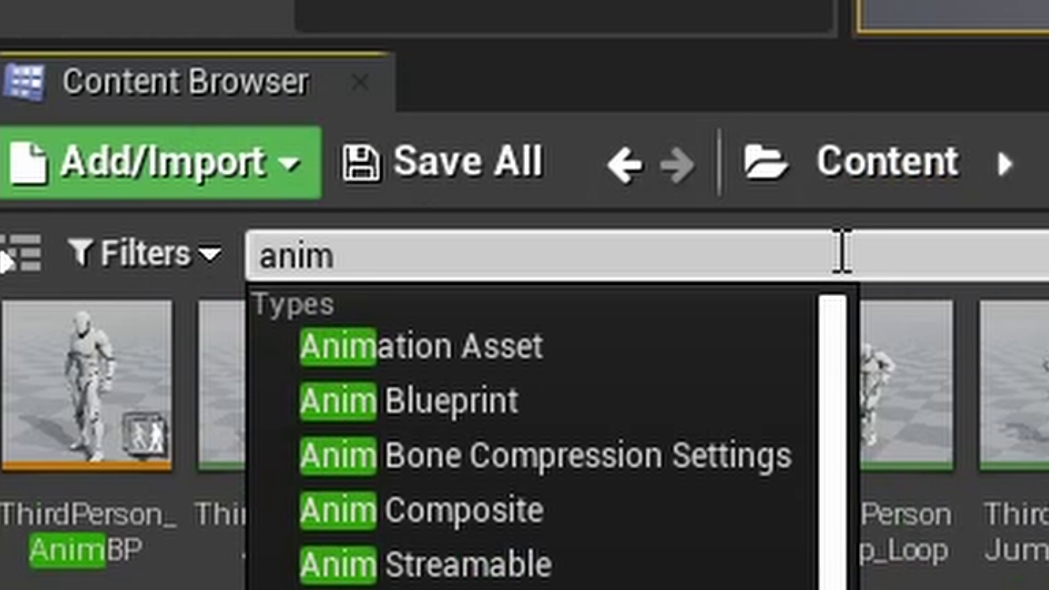
In ThirdPerson_AnimBP's AnimGraph, add a Live Link Pose node and open its Subject Name list
{"action": "left_click", "coordinate": [59, 383]}
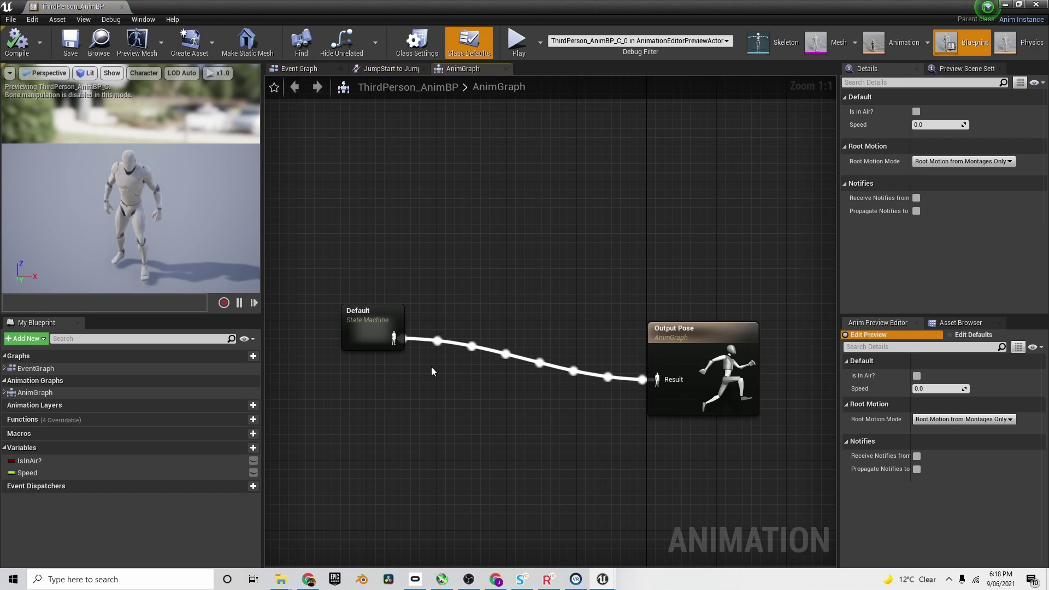
{"action": "right_click", "coordinate": [431, 366]}
{"action": "type", "text": "livelink"}
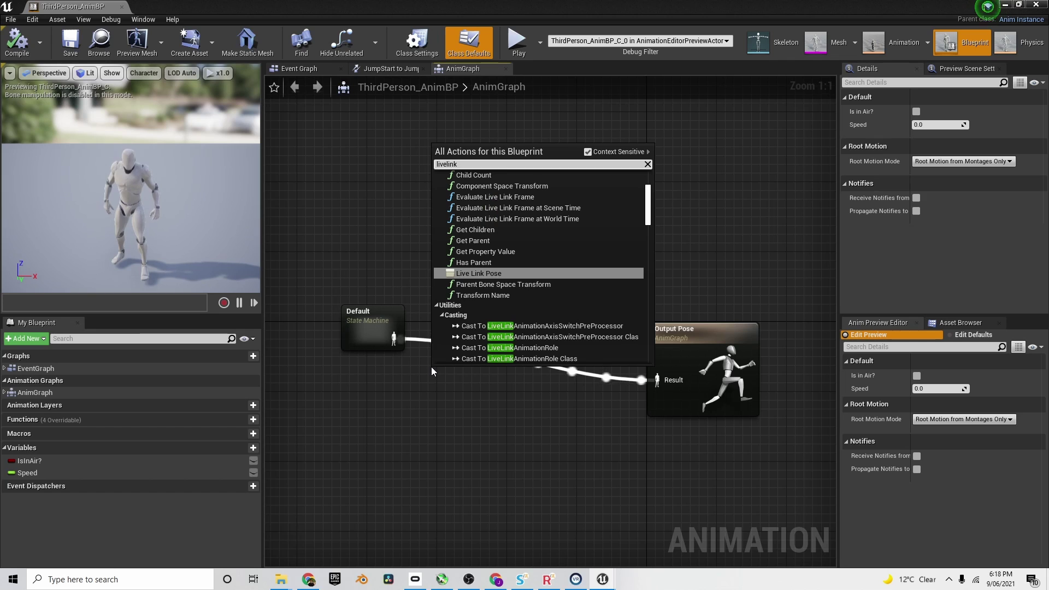
{"action": "left_click", "coordinate": [475, 274]}
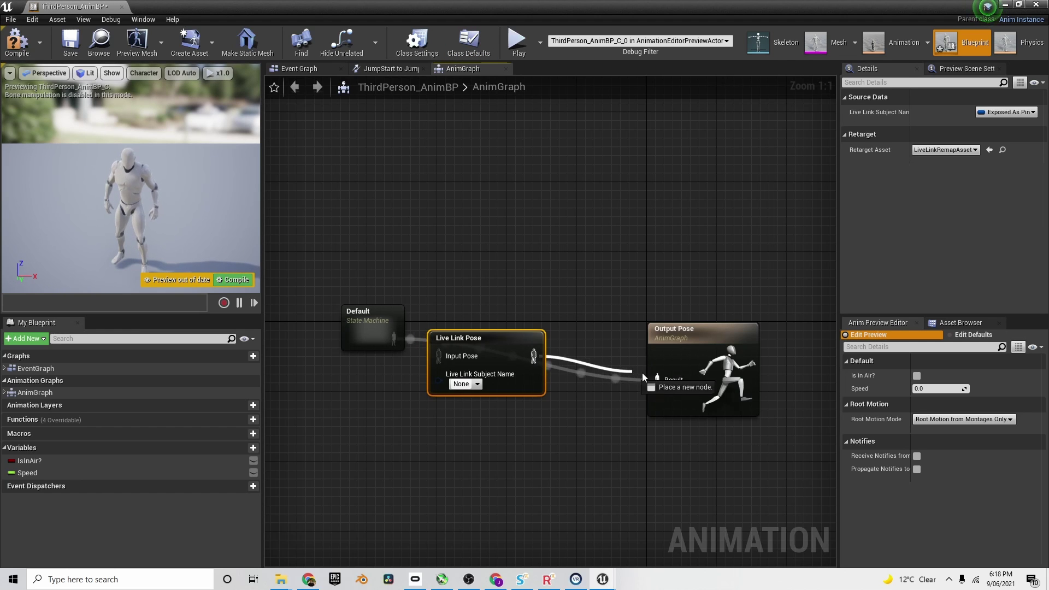
{"action": "left_click", "coordinate": [464, 384]}
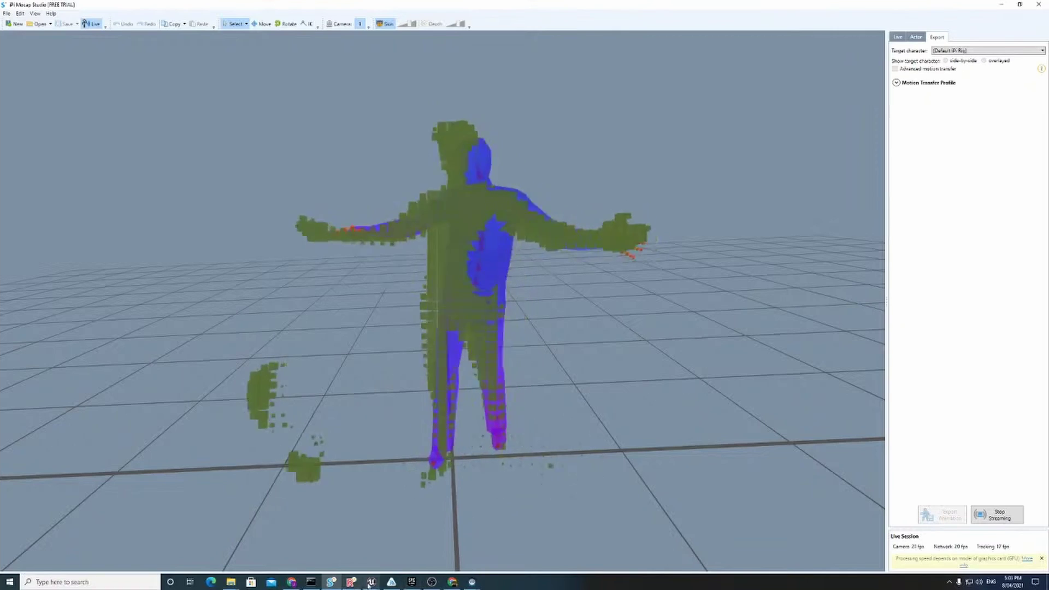
Bring the Unreal Engine 4 editor window to the front from the taskbar
{"action": "mouse_move", "coordinate": [371, 582]}
{"action": "left_click", "coordinate": [381, 553]}
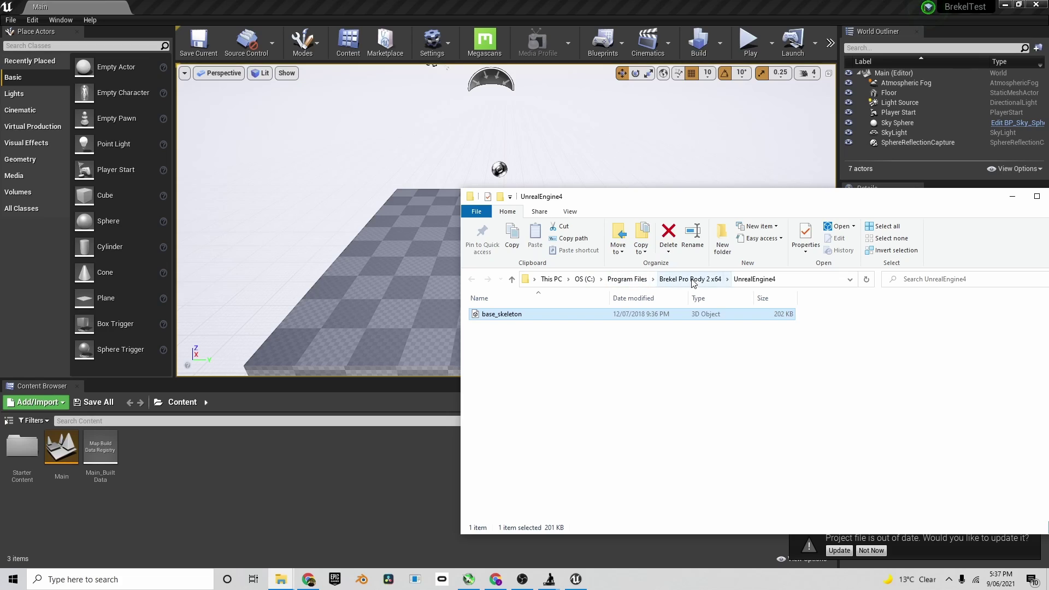
Import base_skeleton into the project and add a Brekel Body v2 Live Link source
{"action": "left_click_drag", "start_coordinate": [182, 477], "coordinate": [181, 479]}
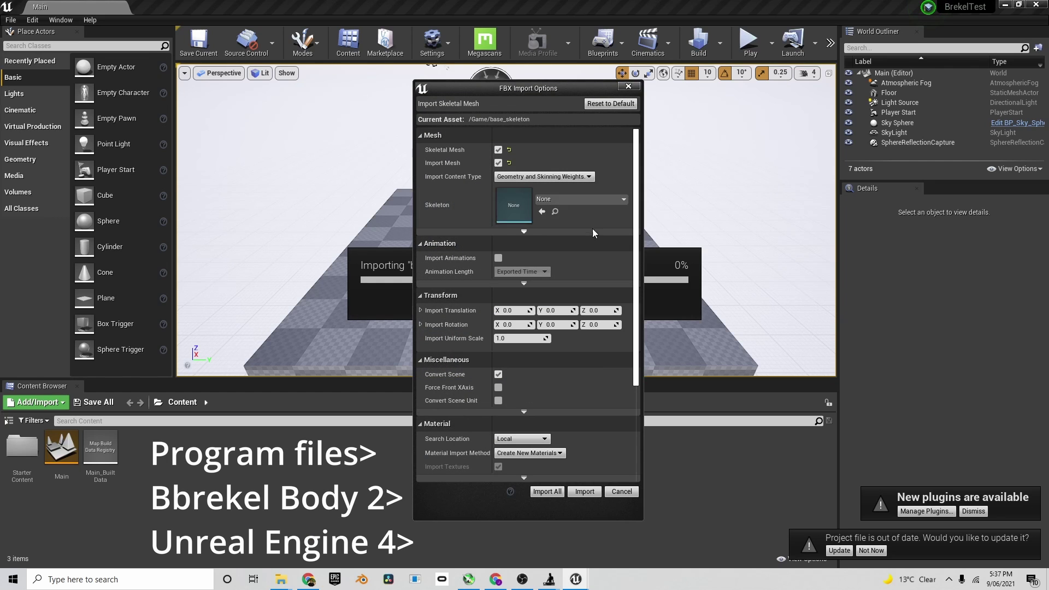
{"action": "left_click", "coordinate": [545, 511]}
{"action": "left_click", "coordinate": [61, 20]}
{"action": "left_click", "coordinate": [92, 162]}
{"action": "left_click", "coordinate": [278, 155]}
{"action": "mouse_move", "coordinate": [299, 176]}
{"action": "left_click", "coordinate": [375, 184]}
{"action": "left_click", "coordinate": [334, 182]}
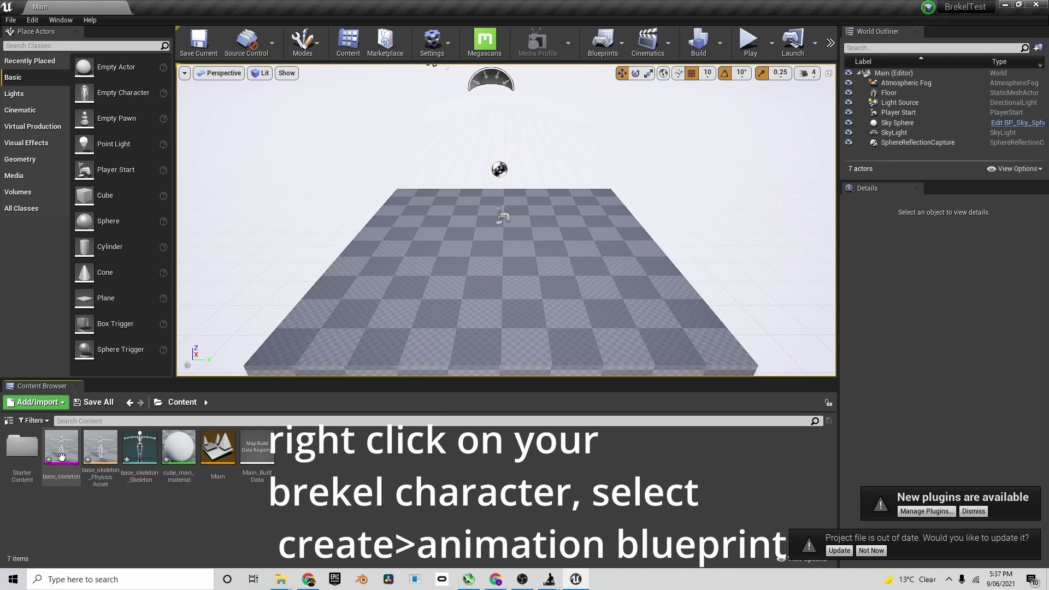
Create the BrekelAnimBP animation blueprint from the base_skeleton asset
{"action": "right_click", "coordinate": [61, 457]}
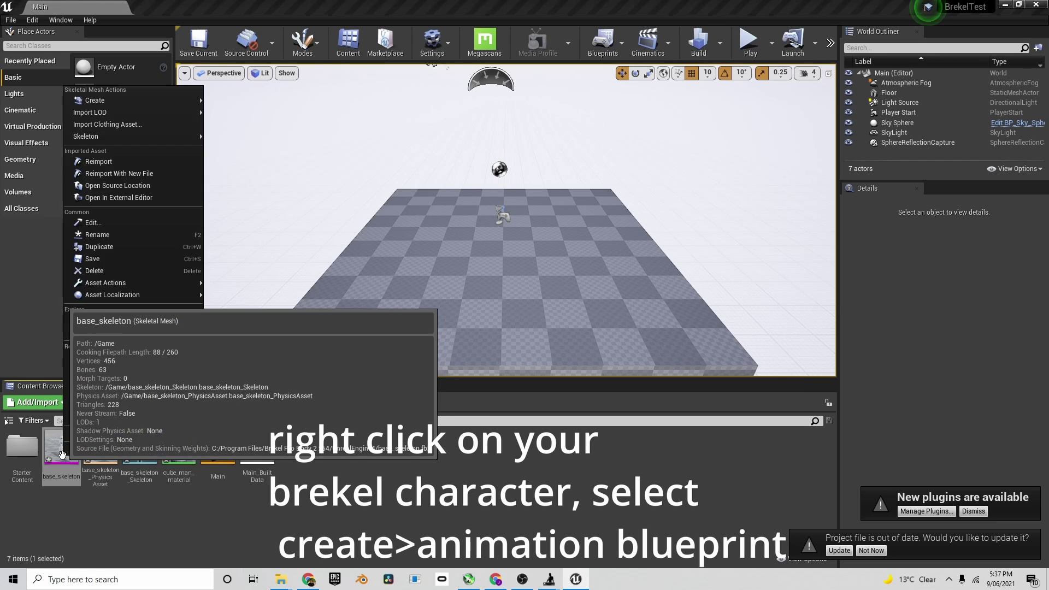
{"action": "mouse_move", "coordinate": [158, 103]}
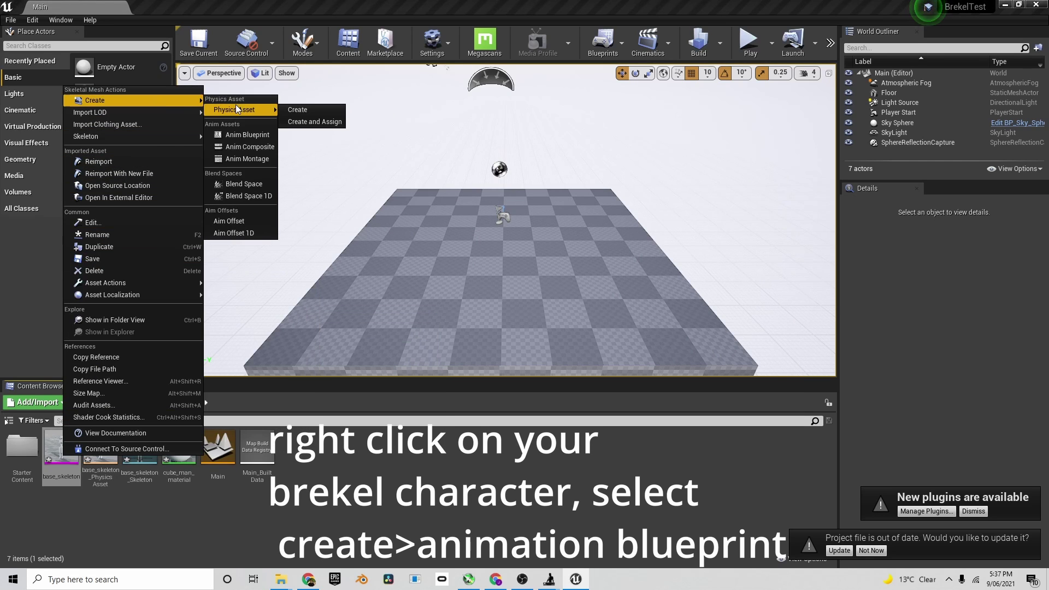
{"action": "left_click", "coordinate": [237, 139]}
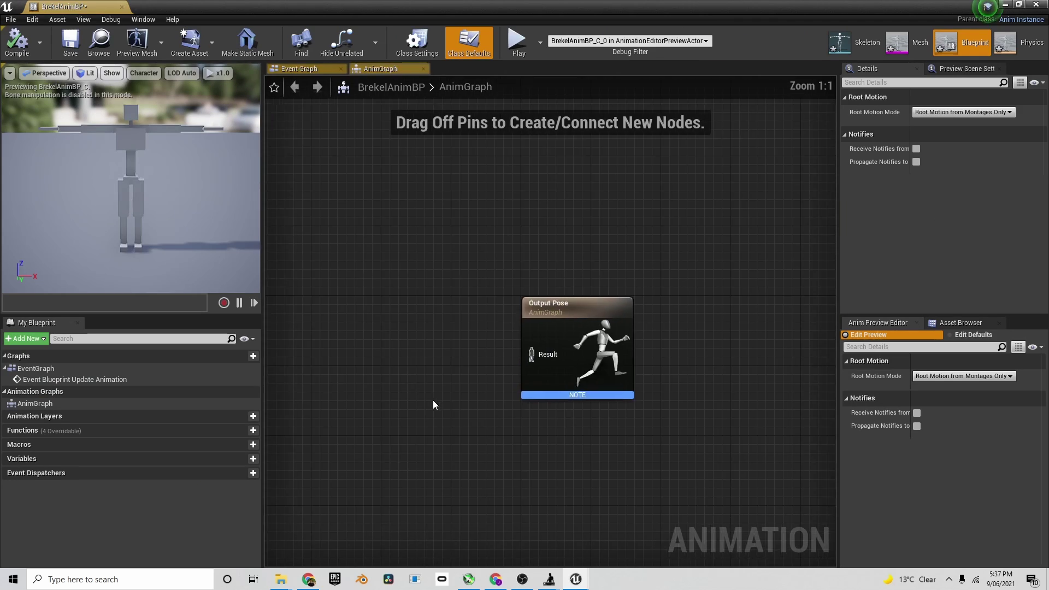
Feed a Live Link Pose node with subject Closest_Body into the AnimGraph's Output Pose
{"action": "right_click", "coordinate": [368, 356]}
{"action": "type", "text": "livelink"}
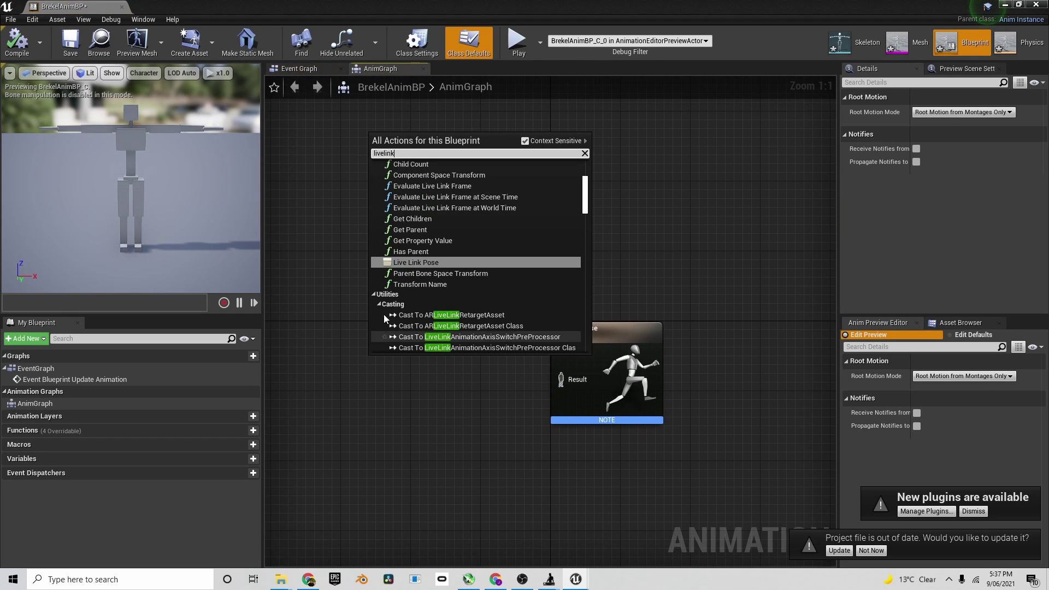
{"action": "left_click", "coordinate": [419, 262]}
{"action": "left_click_drag", "start_coordinate": [560, 387], "coordinate": [561, 382]}
{"action": "left_click", "coordinate": [405, 409]}
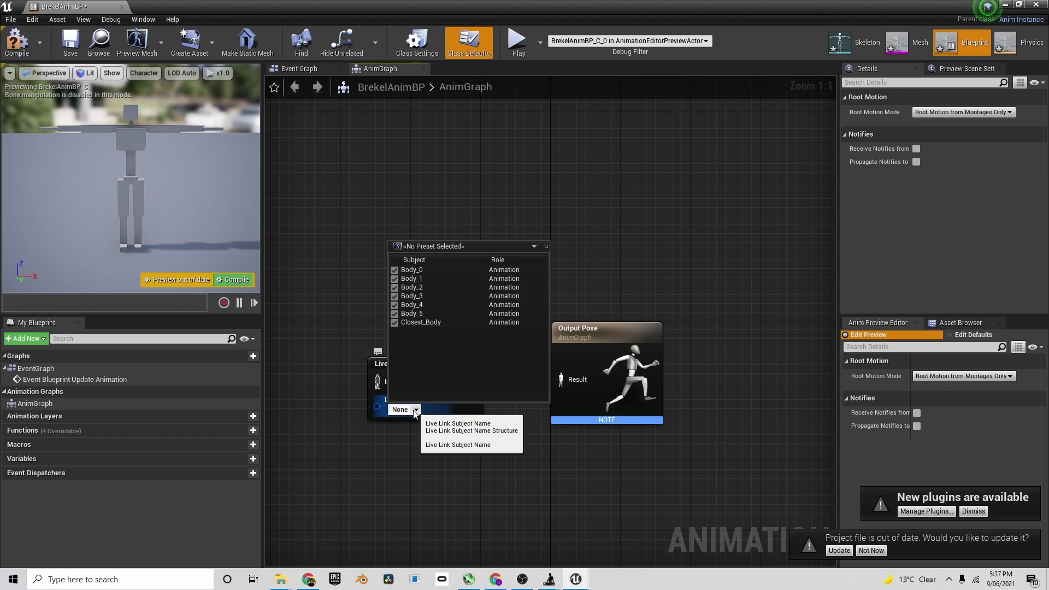
{"action": "left_click", "coordinate": [422, 323]}
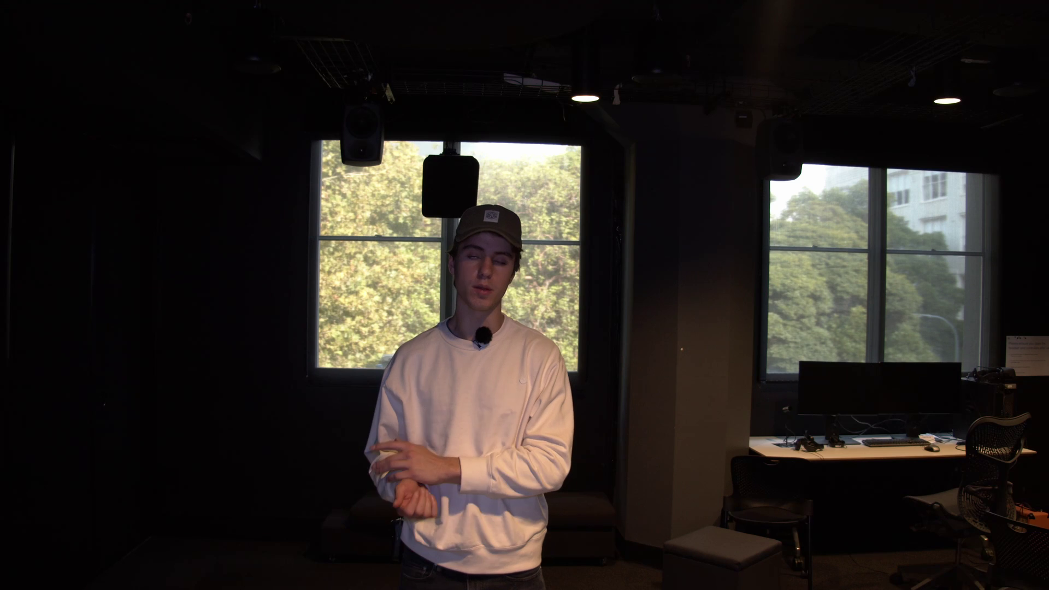